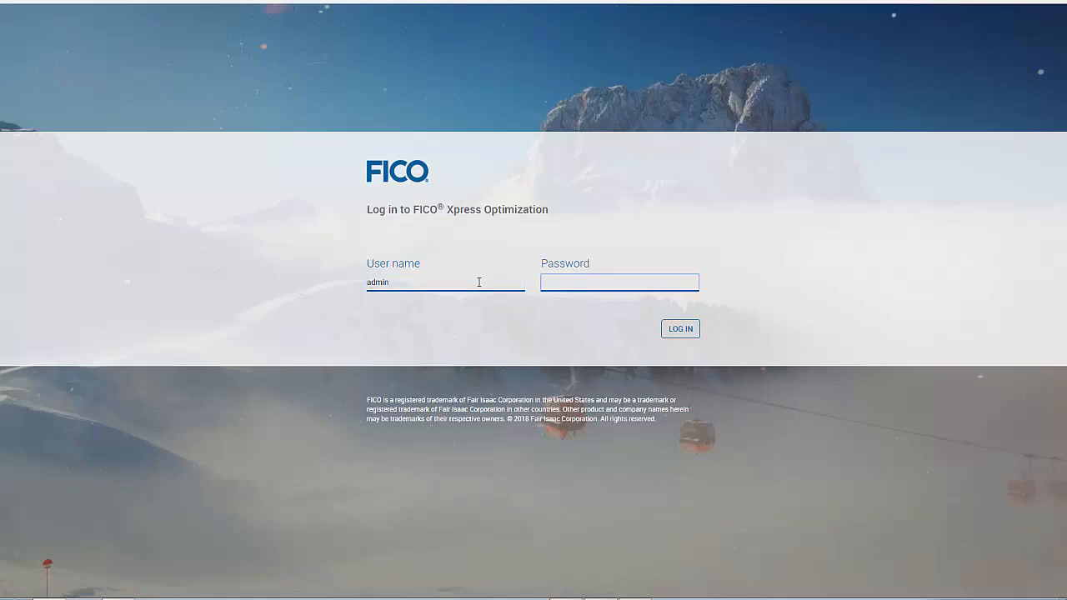
# Step: Log in as the administrator by entering the account password
pyautogui.write('admin123')
pyautogui.press('Return')
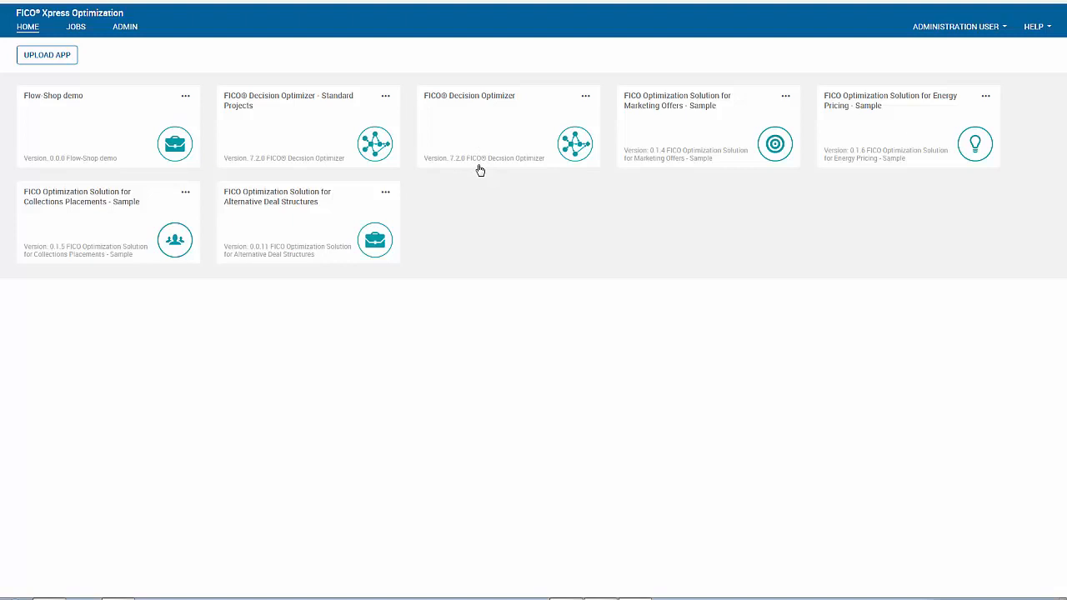
# Step: Cancel an app upload and a Decision Optimizer rename, then open the Standard Projects app
pyautogui.click(67, 67)
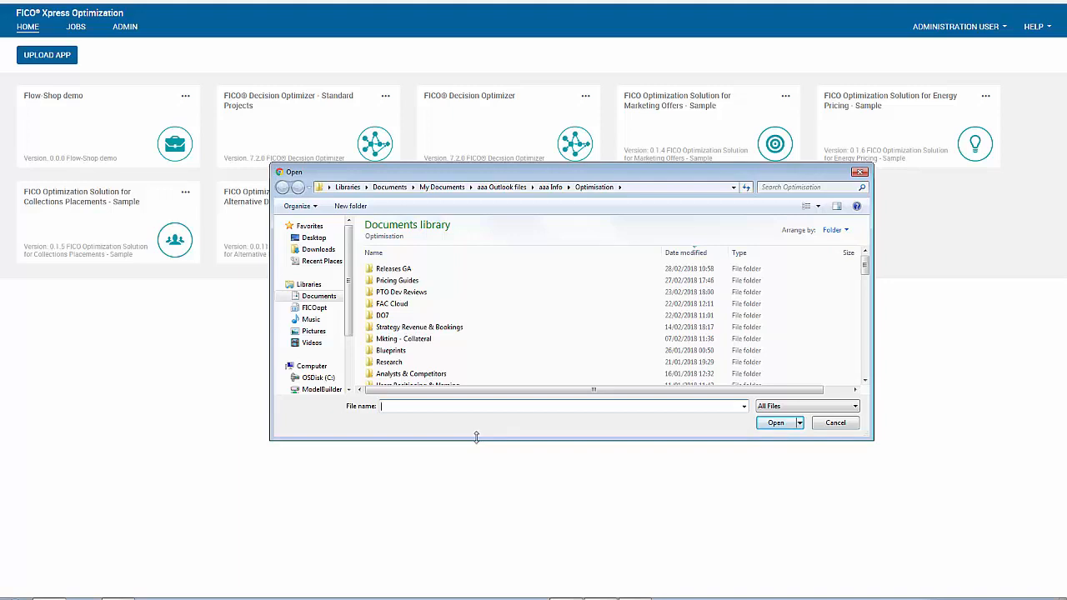
pyautogui.press('Escape')
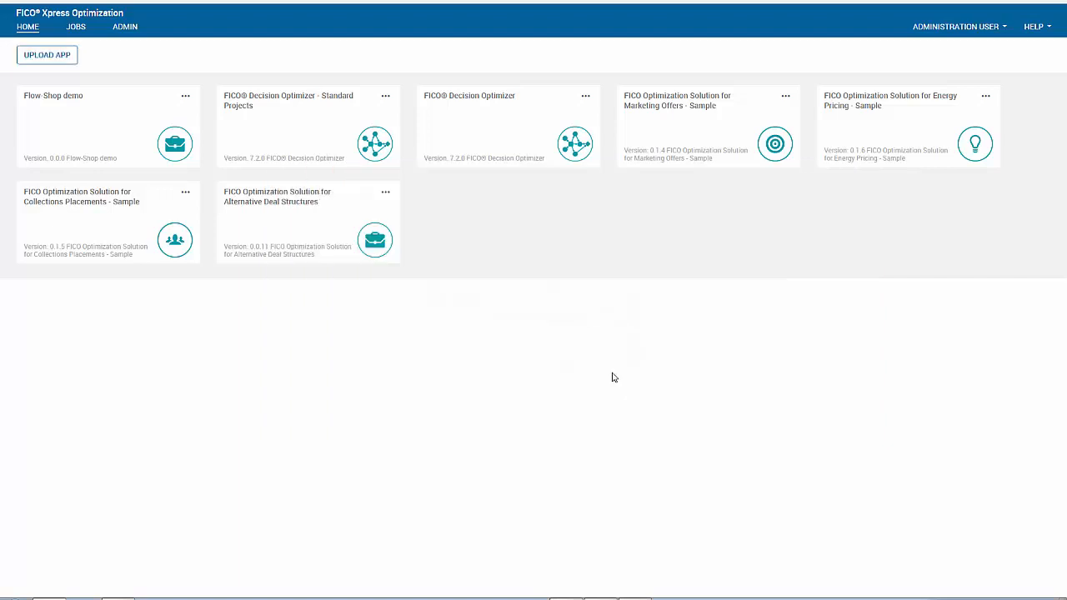
pyautogui.click(586, 96)
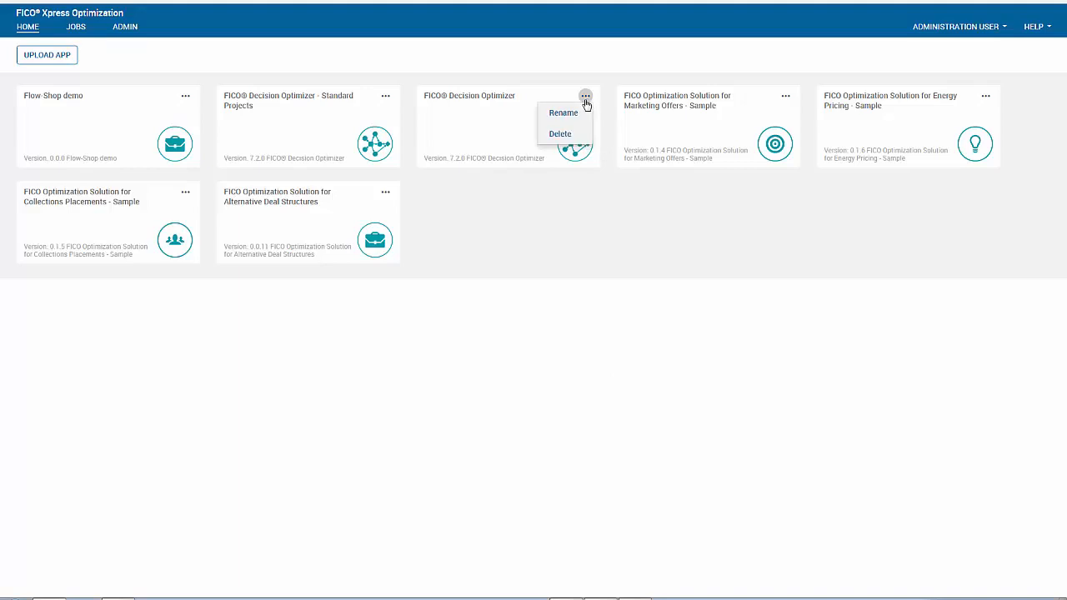
pyautogui.click(578, 111)
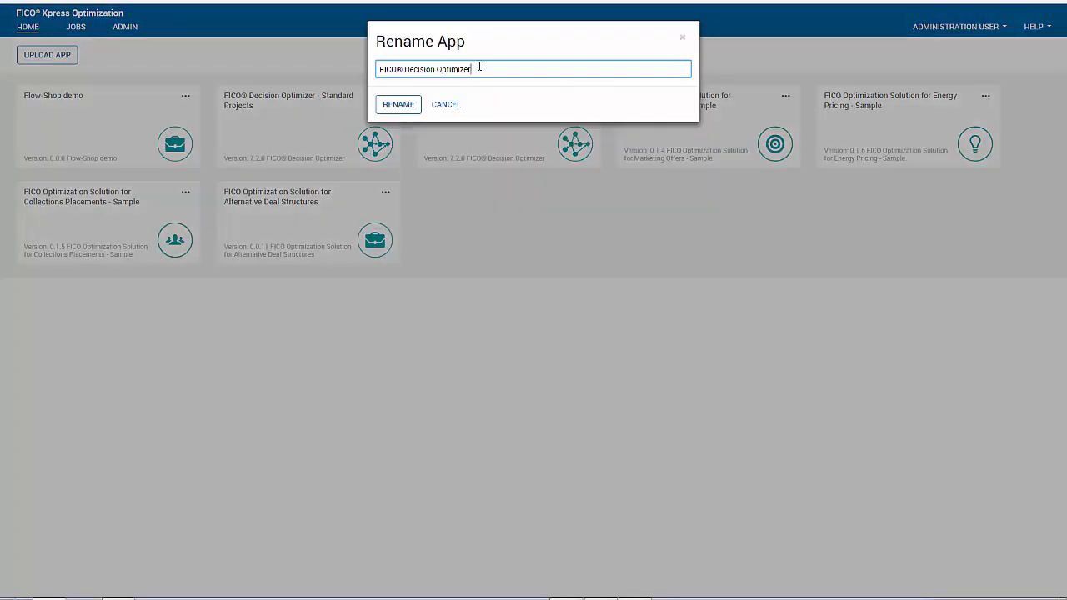
pyautogui.moveTo(479, 69); pyautogui.dragTo(437, 70)
pyautogui.click(449, 111)
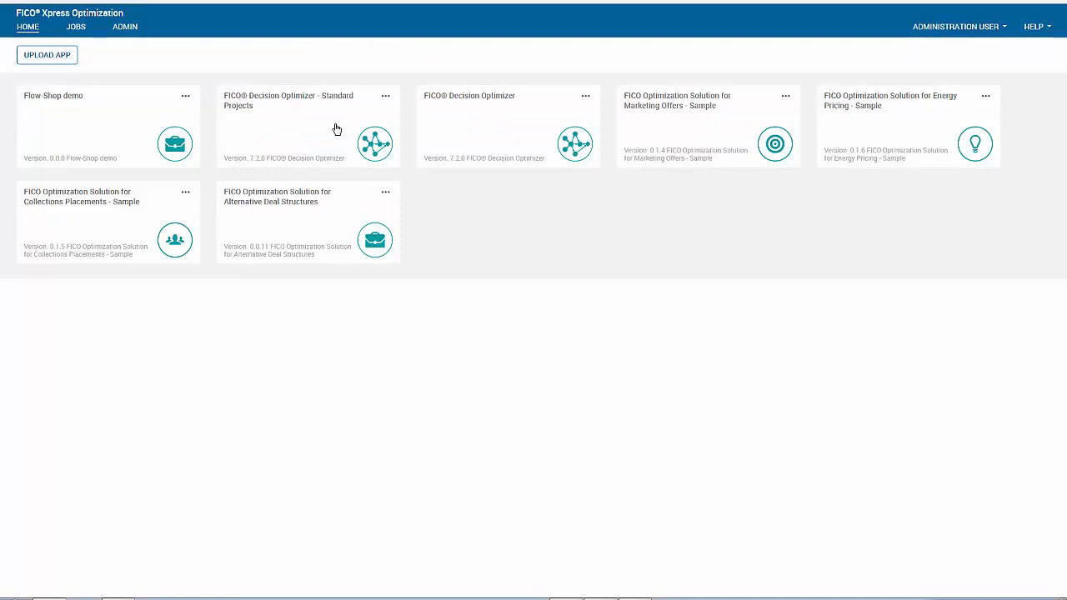
pyautogui.click(337, 130)
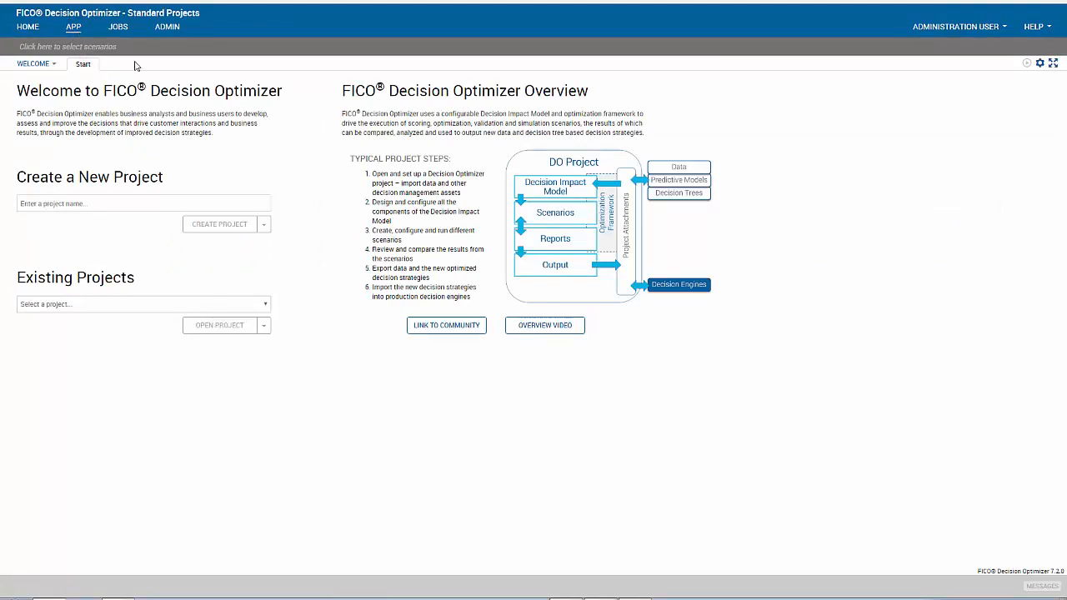
pyautogui.click(56, 66)
pyautogui.click(57, 66)
# Step: Draft 'new Project' as a project name, then select Example: Marketing Offer v1 under Existing Projects
pyautogui.click(96, 202)
pyautogui.write('ne')
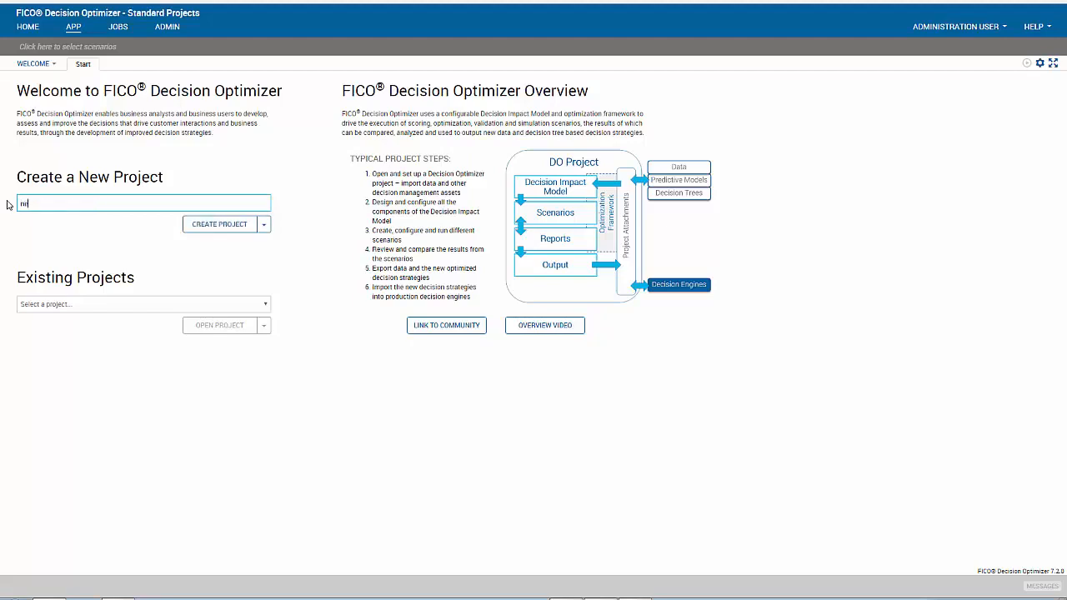
pyautogui.write('w Project')
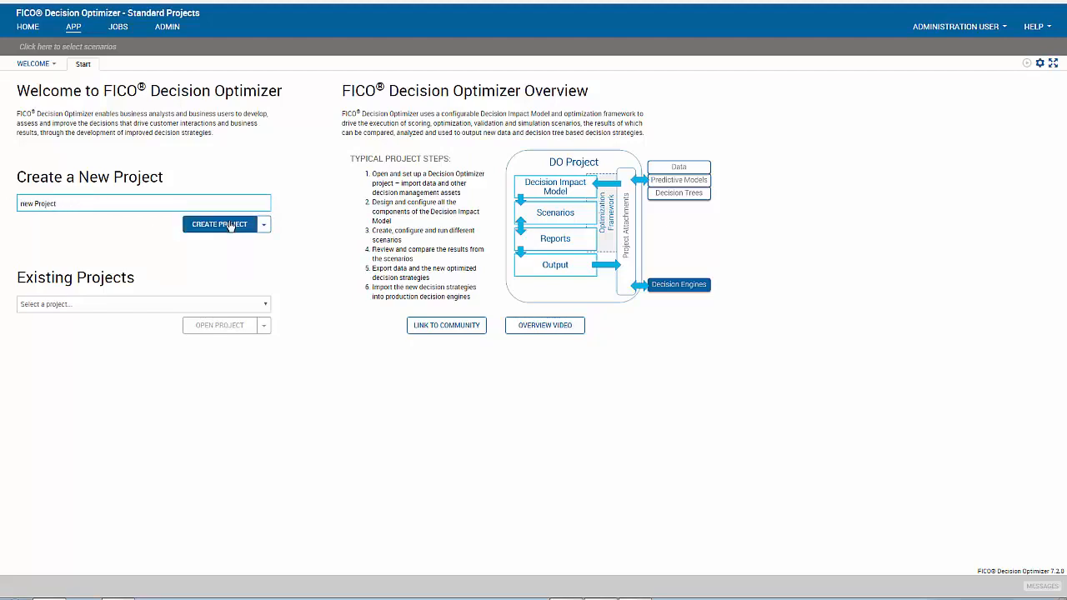
pyautogui.click(263, 225)
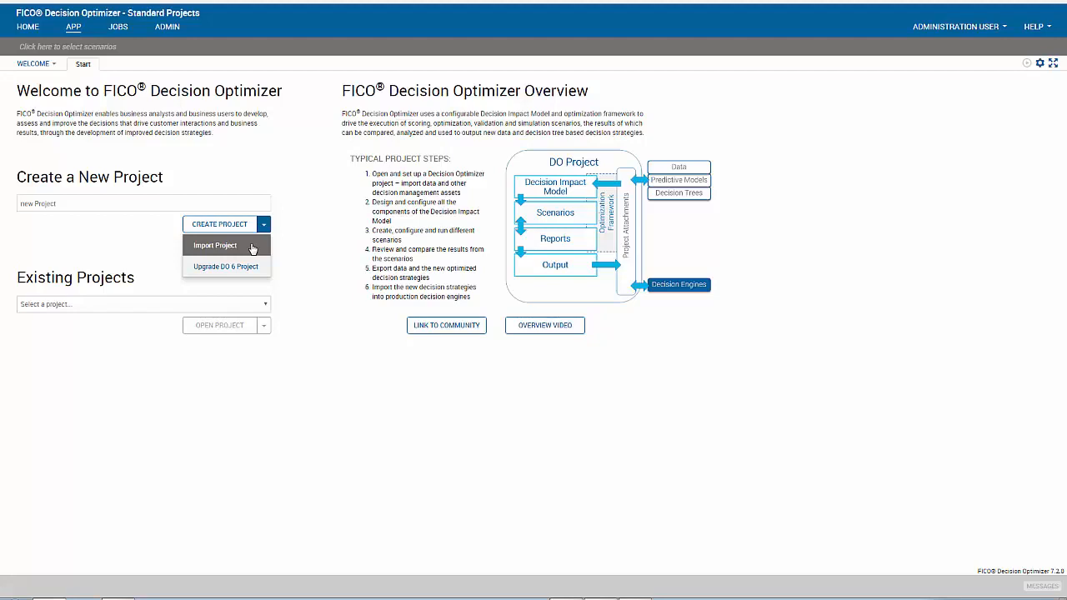
pyautogui.click(314, 360)
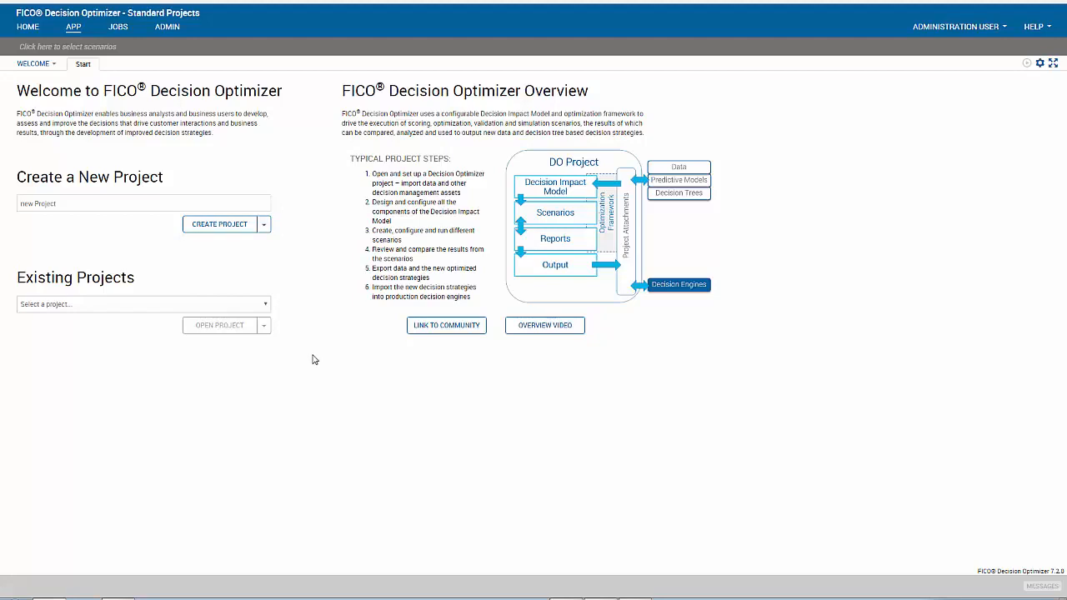
pyautogui.click(264, 305)
pyautogui.click(221, 331)
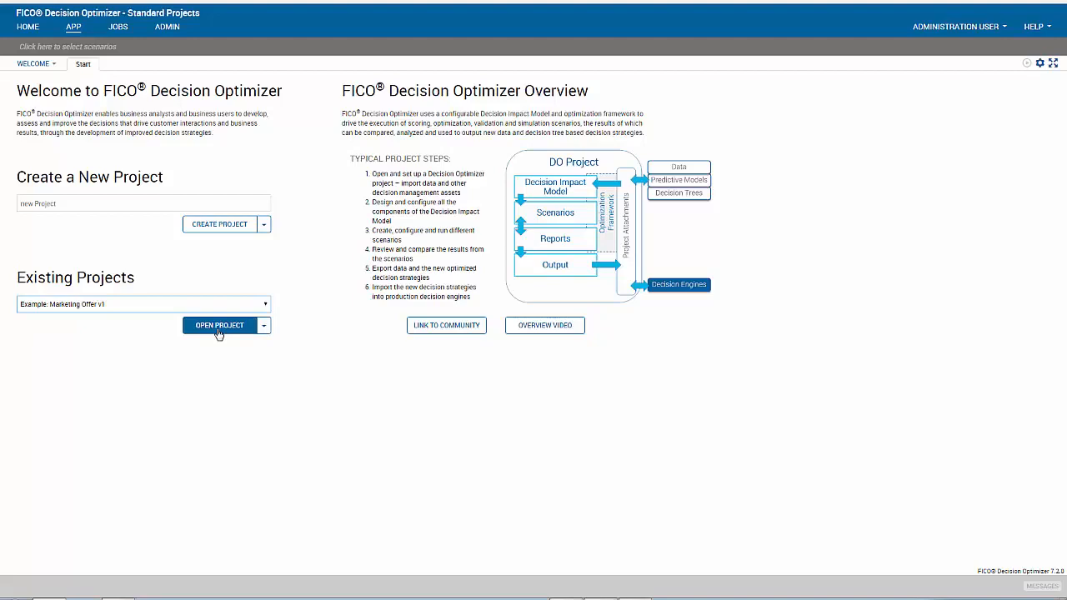
# Step: Open the Example: Marketing Offer v1 project after checking its action menu
pyautogui.click(263, 328)
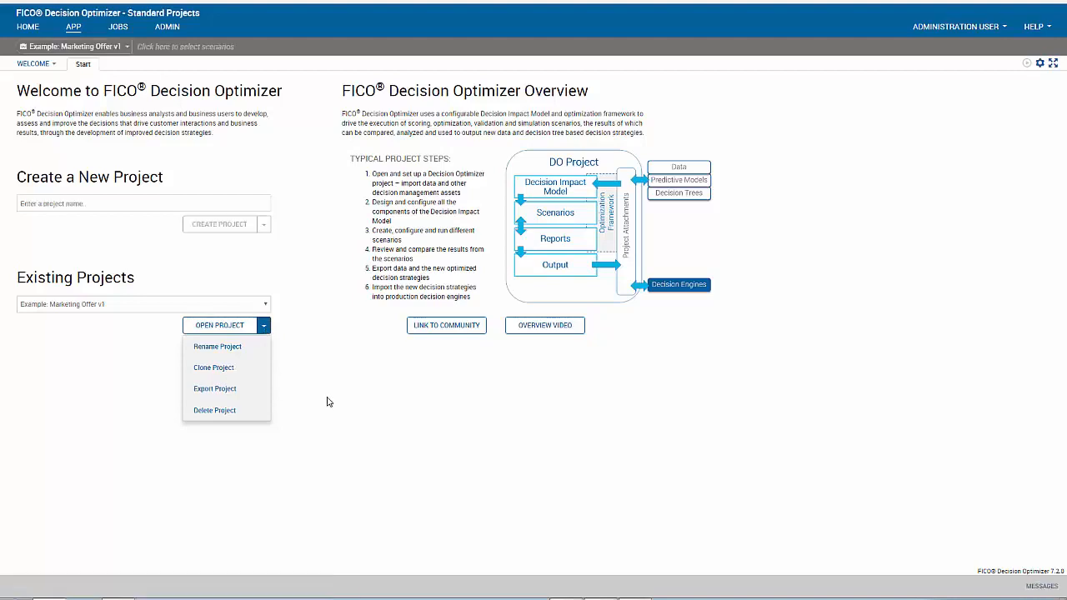
pyautogui.click(219, 325)
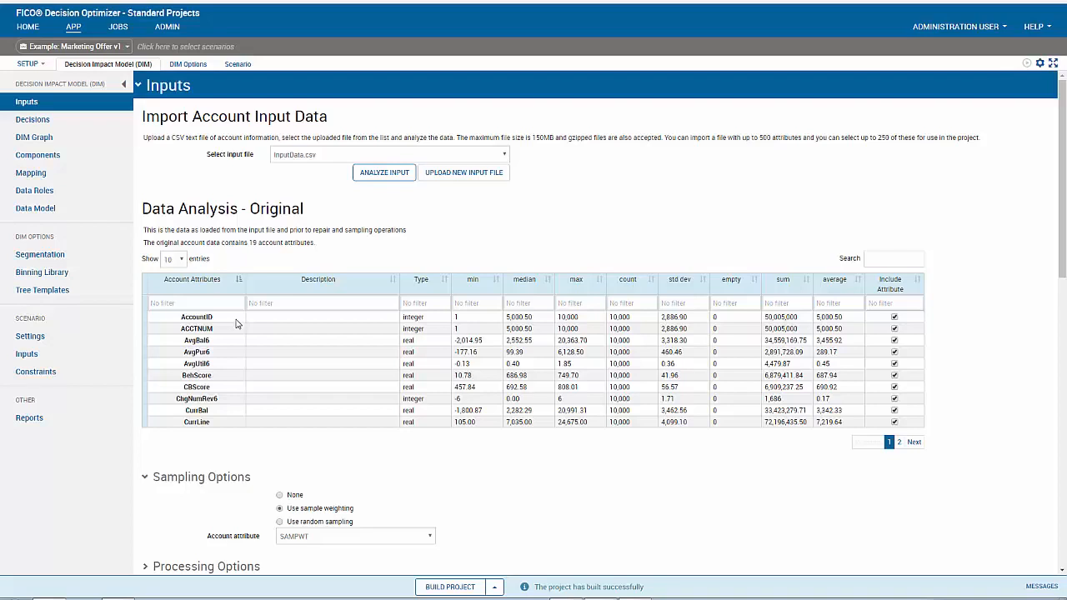
# Step: Browse the Decisions and Components pages, then switch to the metrics Mapping page
pyautogui.click(44, 125)
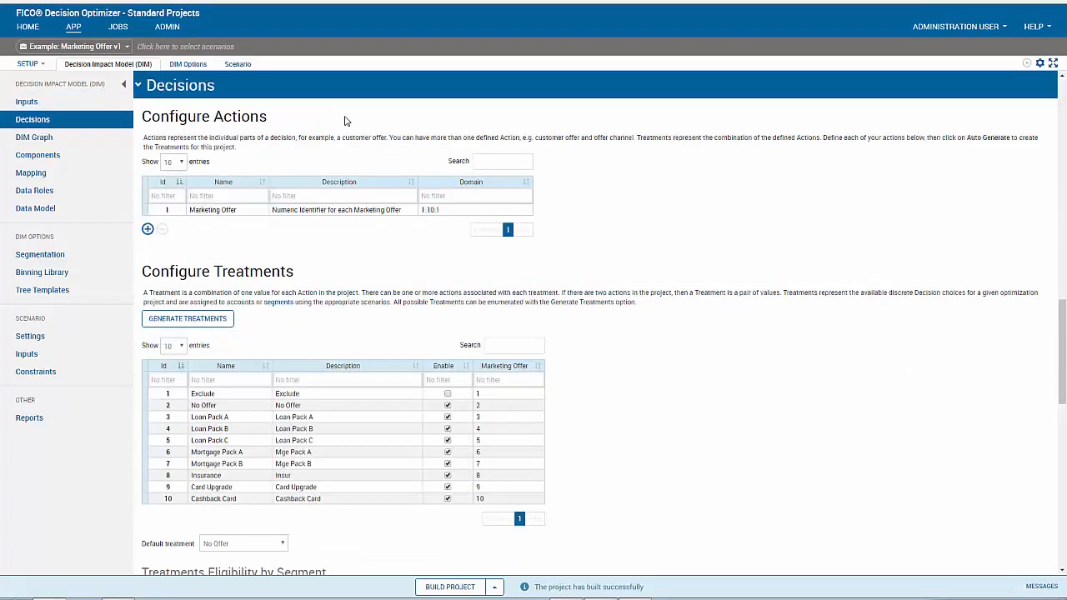
pyautogui.scroll(-5, 347, 147)
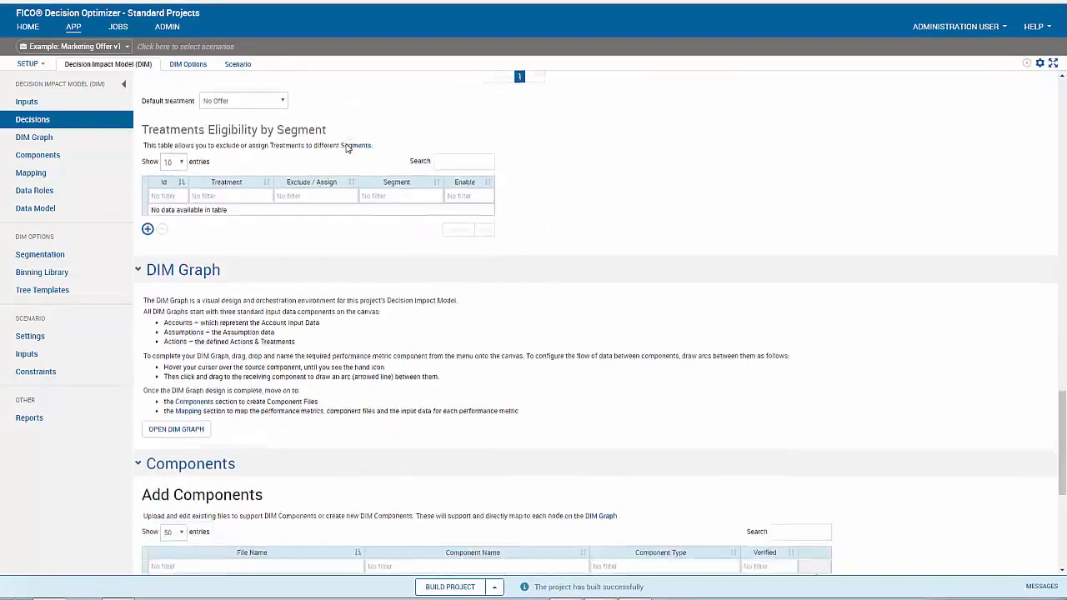
pyautogui.scroll(-4, 347, 147)
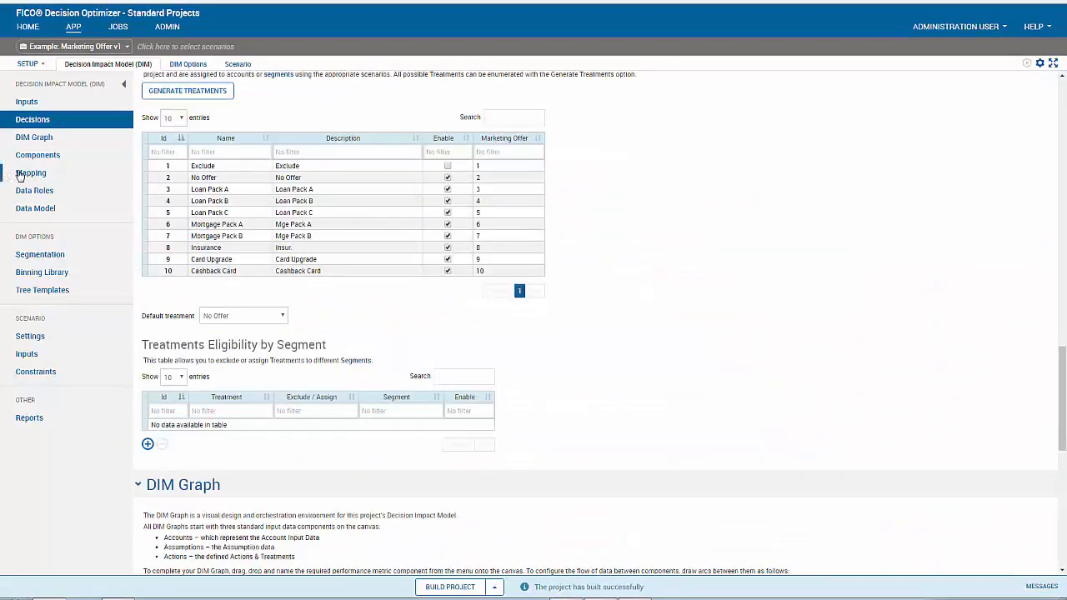
pyautogui.click(20, 174)
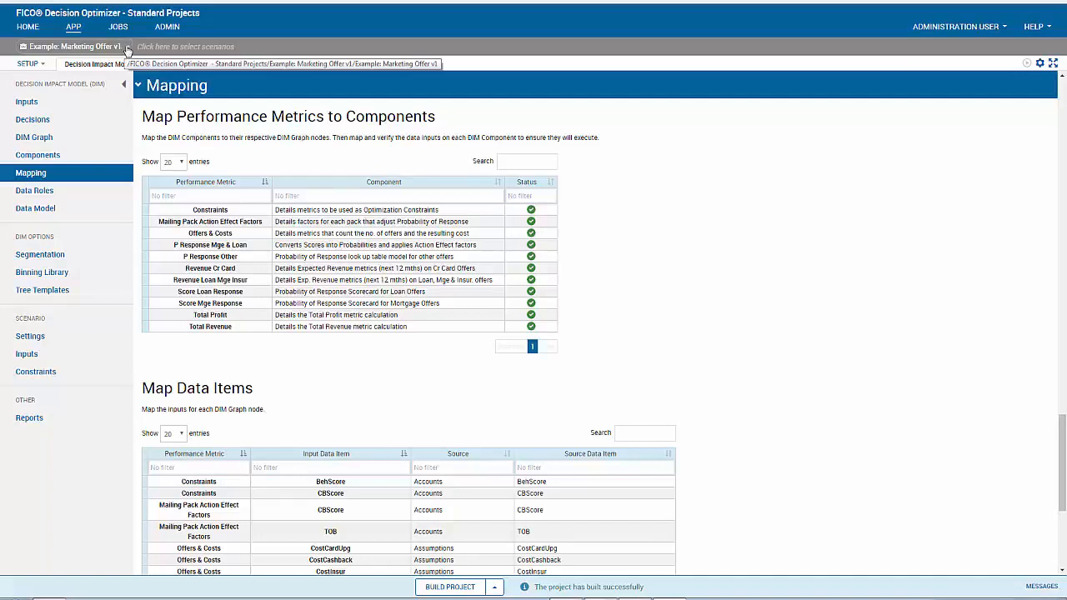
# Step: Show the Example: Marketing Offer v1 project's action menu in the scenario bar
pyautogui.click(127, 48)
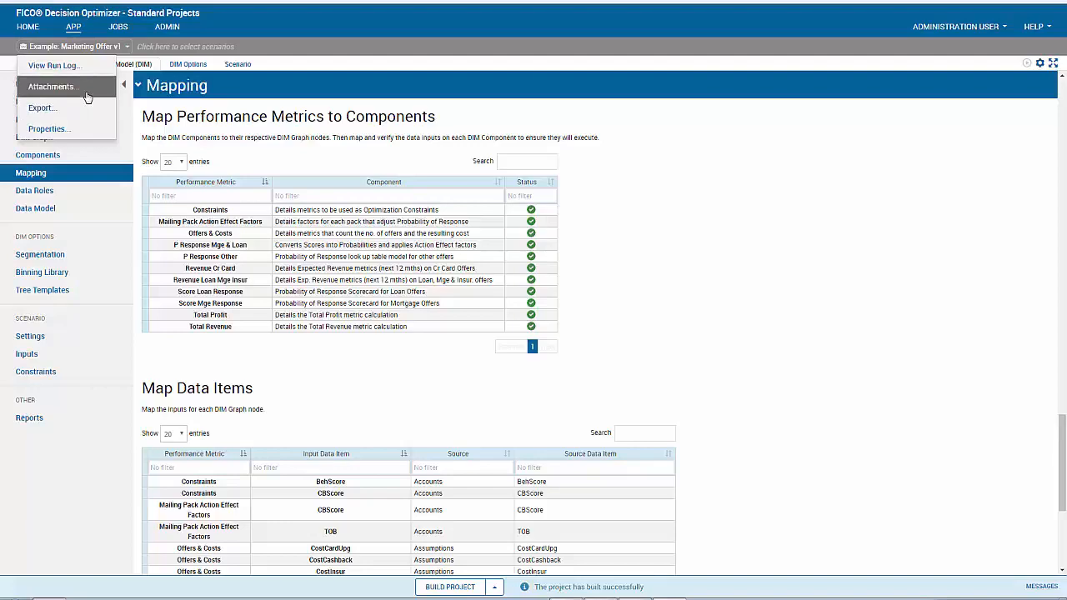
# Step: Open the Scenario Attachments list and dismiss the new-attachment options unused
pyautogui.click(52, 87)
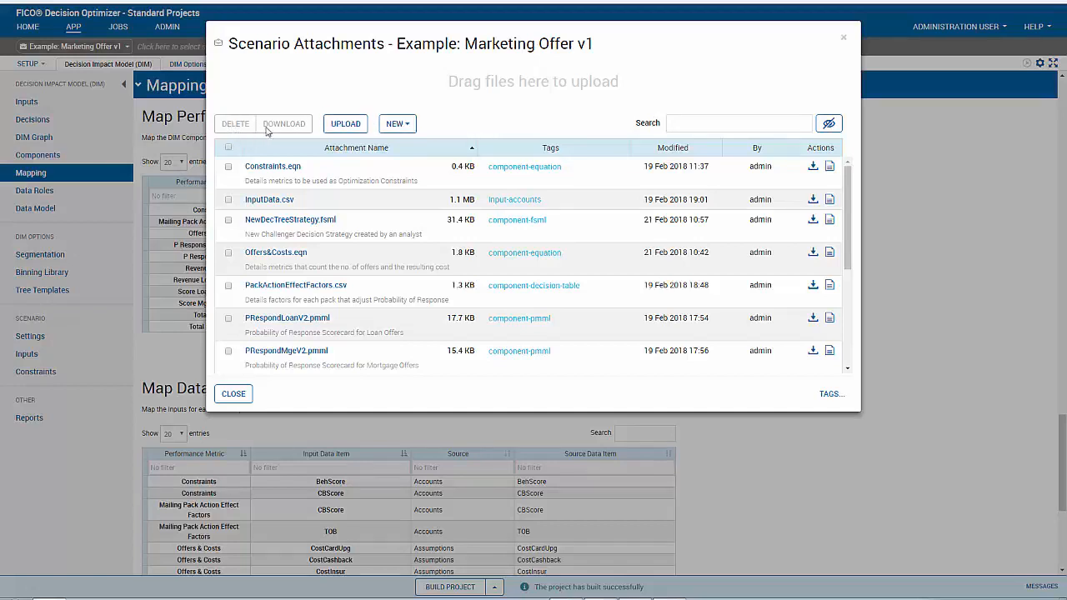
pyautogui.click(411, 127)
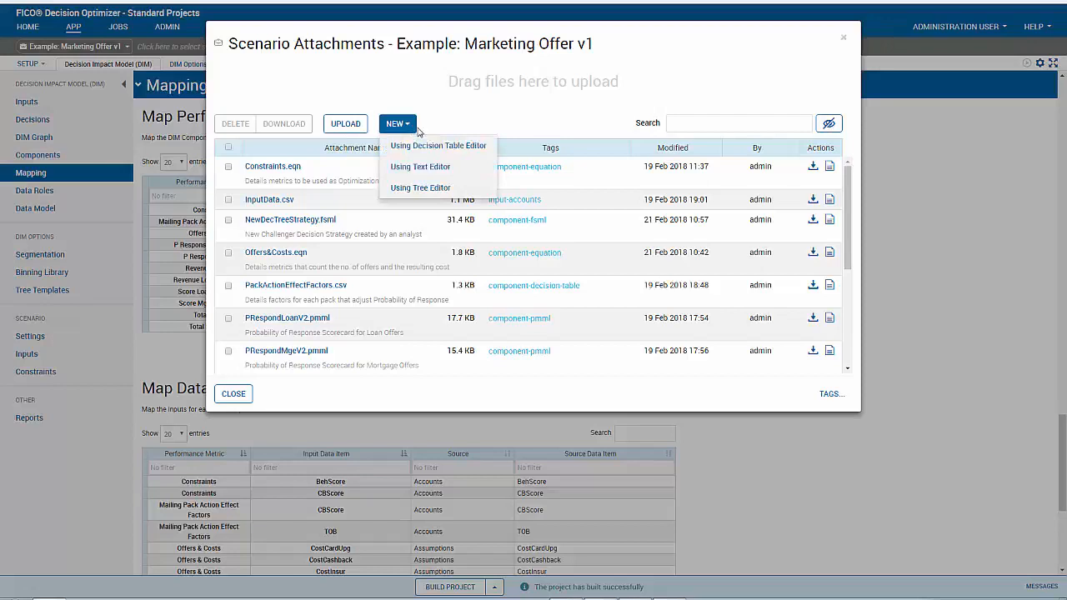
pyautogui.click(465, 100)
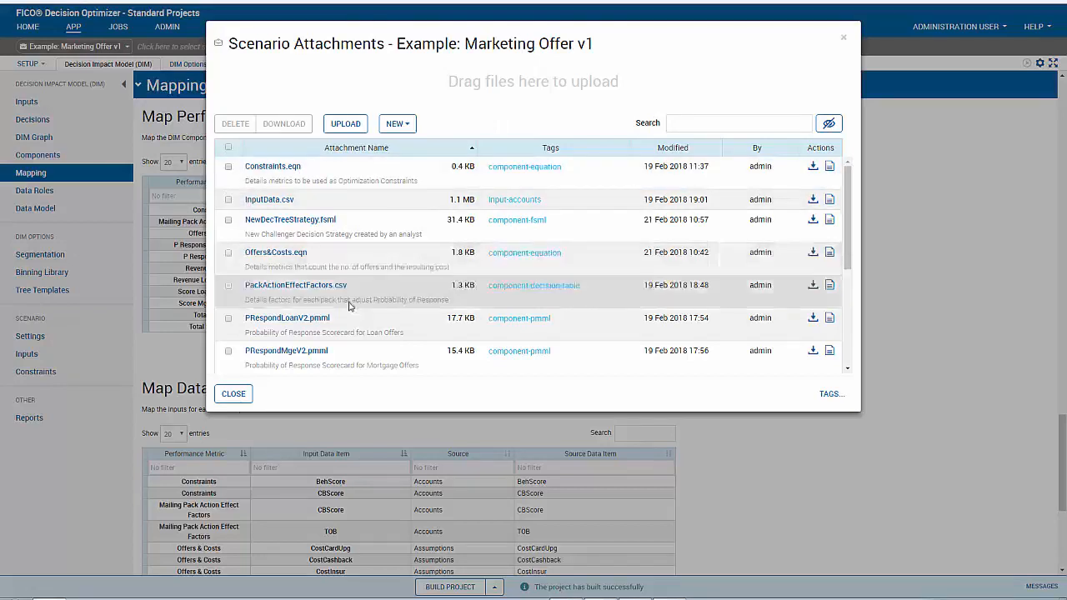
# Step: Leave Constraints.eqn unchecked after toggling it, and close Scenario Attachments
pyautogui.click(228, 169)
pyautogui.click(228, 169)
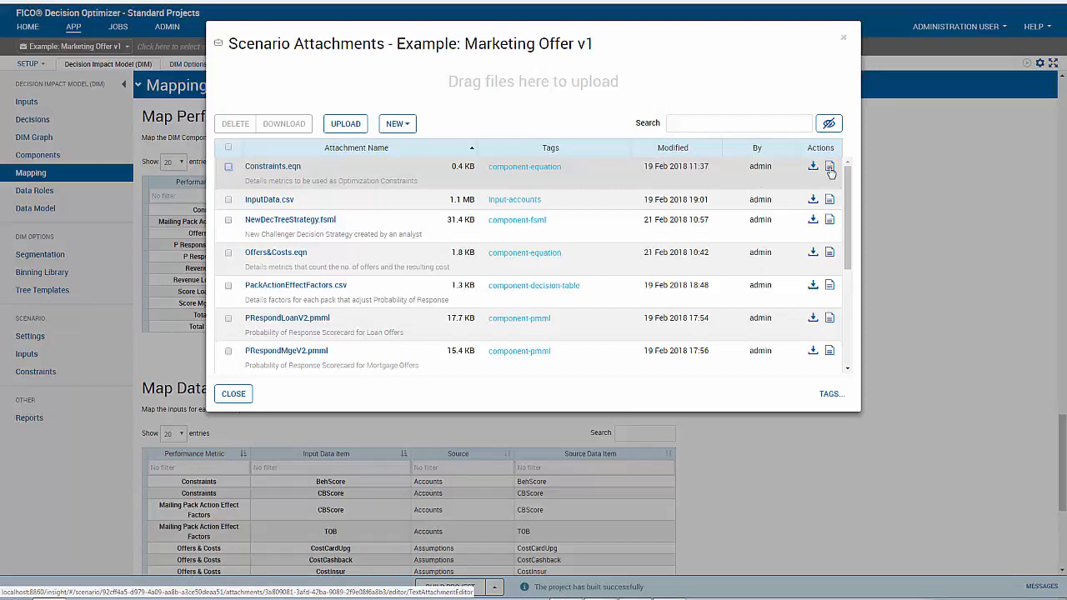
pyautogui.click(571, 179)
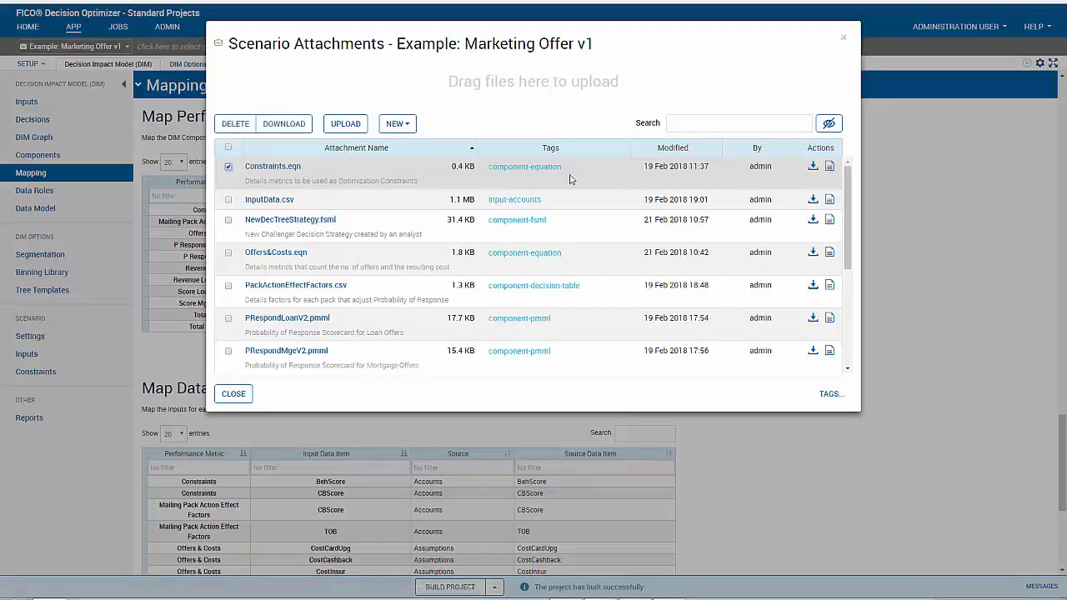
pyautogui.click(571, 179)
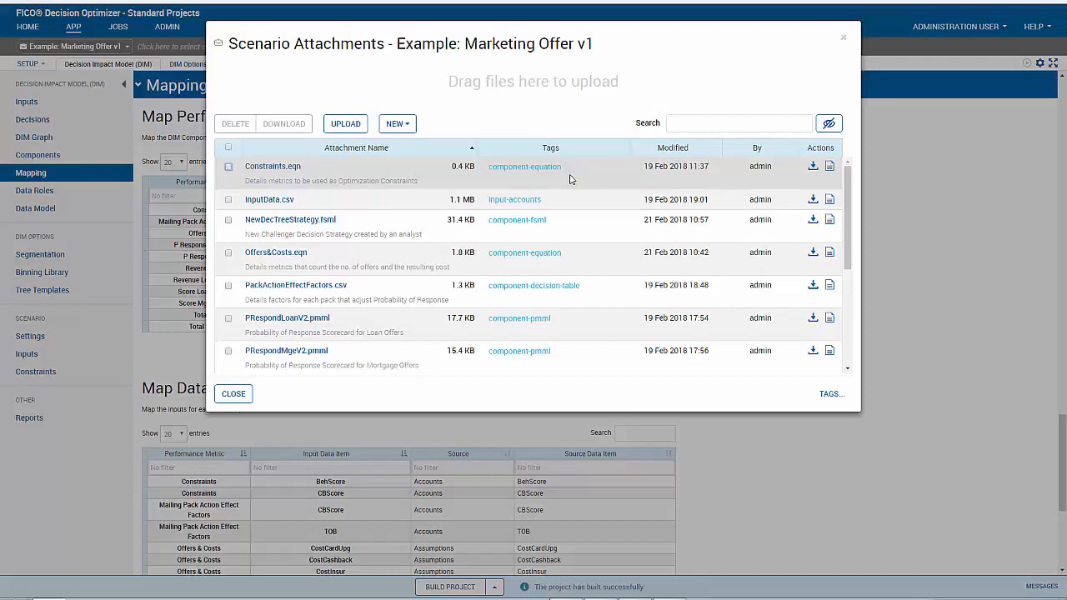
pyautogui.click(571, 180)
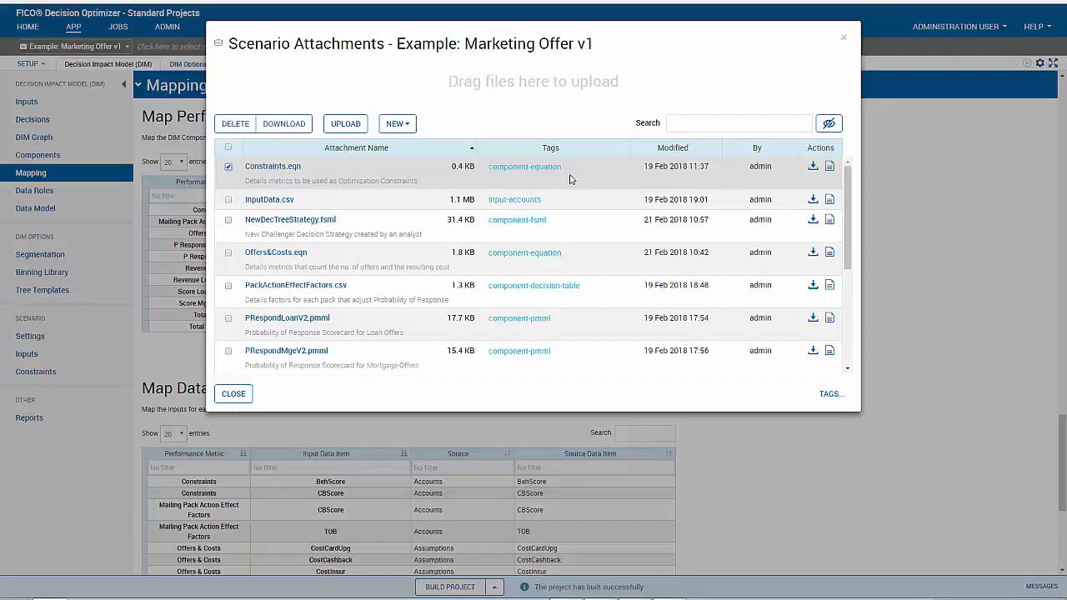
pyautogui.click(570, 178)
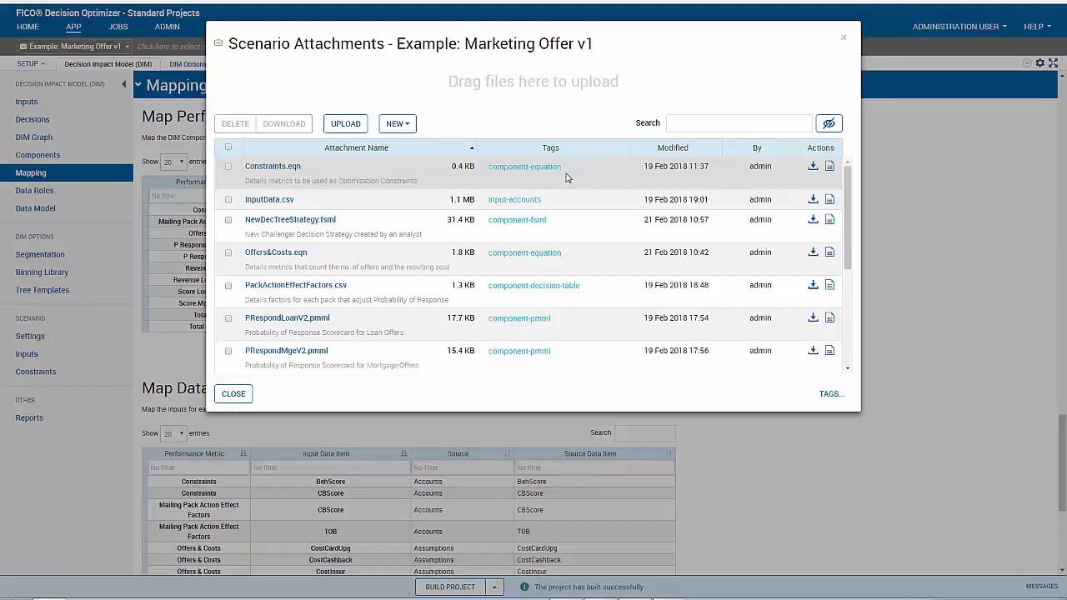
pyautogui.click(233, 394)
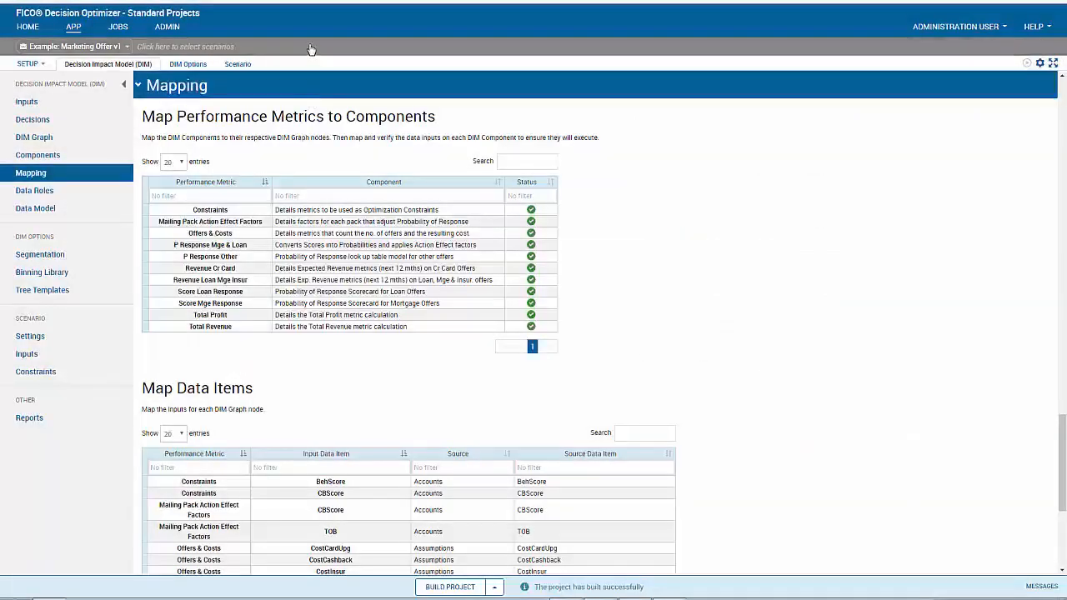
# Step: In Scenario Explorer, shelve Sim: DT Test, Opt: Uncon, Opt: Hist Offer Rate and TAO: T1 Hist Offer Rate
pyautogui.click(310, 50)
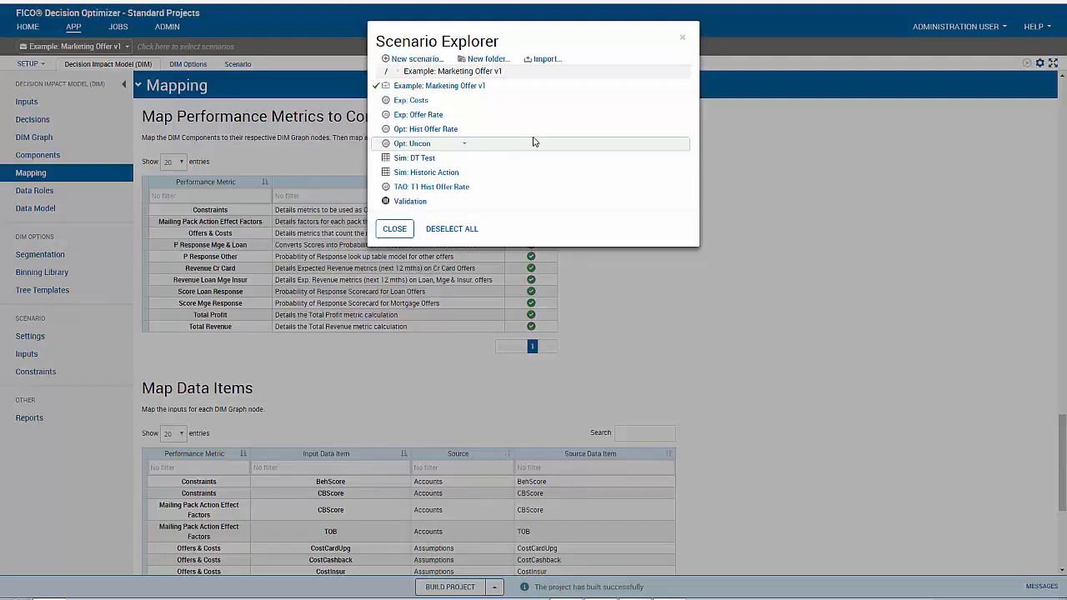
pyautogui.click(378, 155)
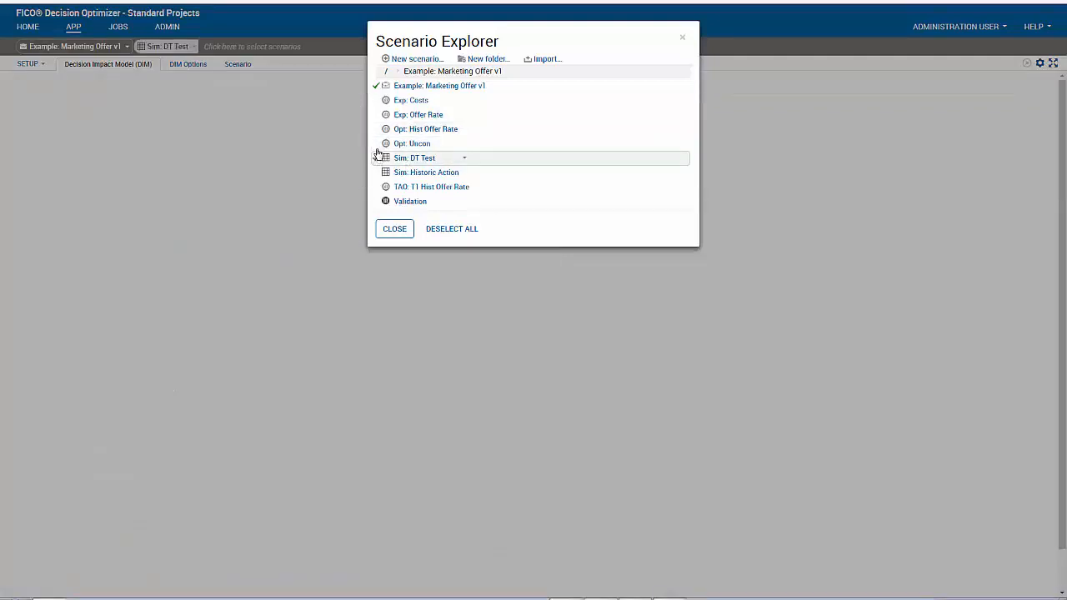
pyautogui.click(378, 144)
pyautogui.click(378, 130)
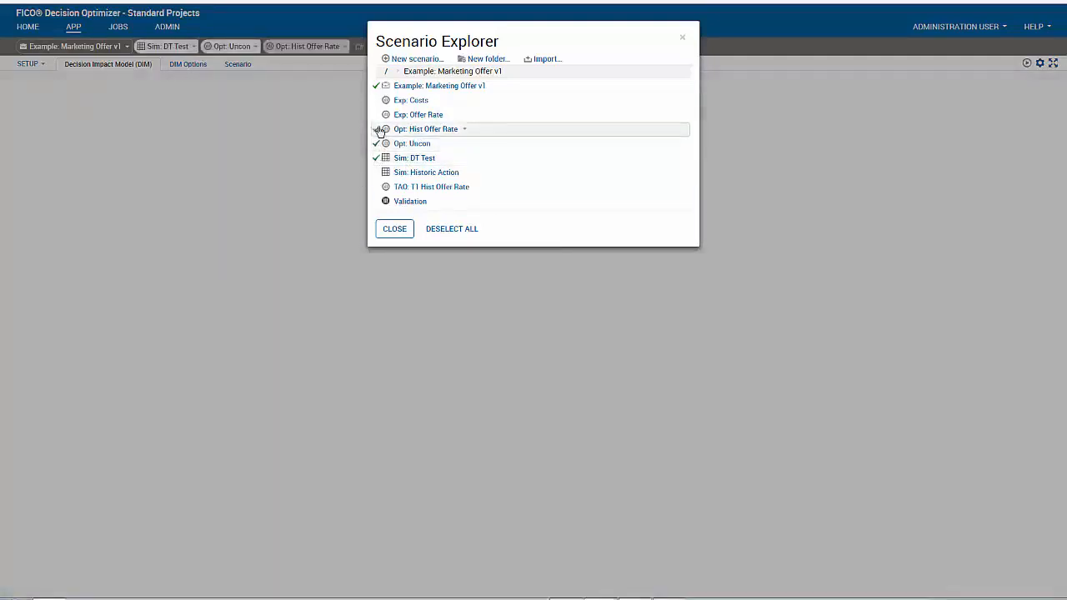
pyautogui.click(377, 189)
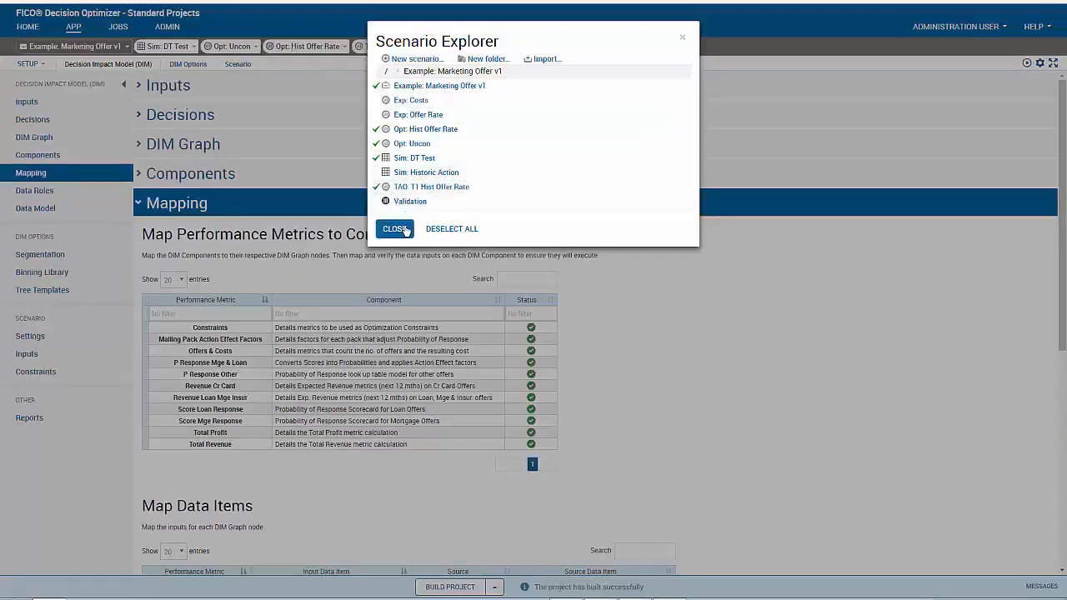
pyautogui.click(465, 132)
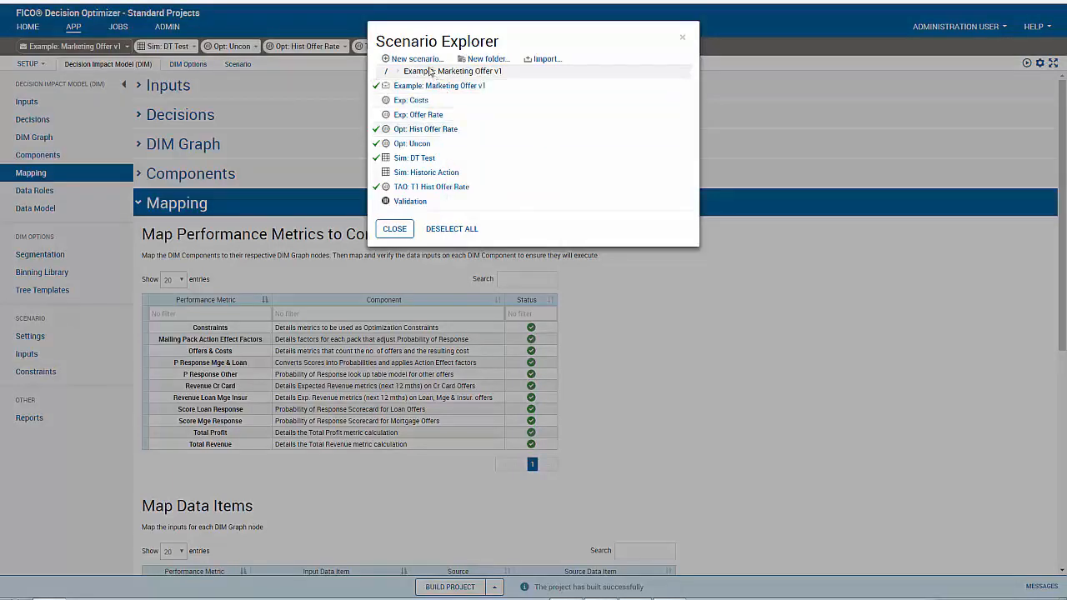
# Step: Create and save Optimization scenario 'Scenario 1', shelve it, and close Scenario Explorer
pyautogui.click(425, 62)
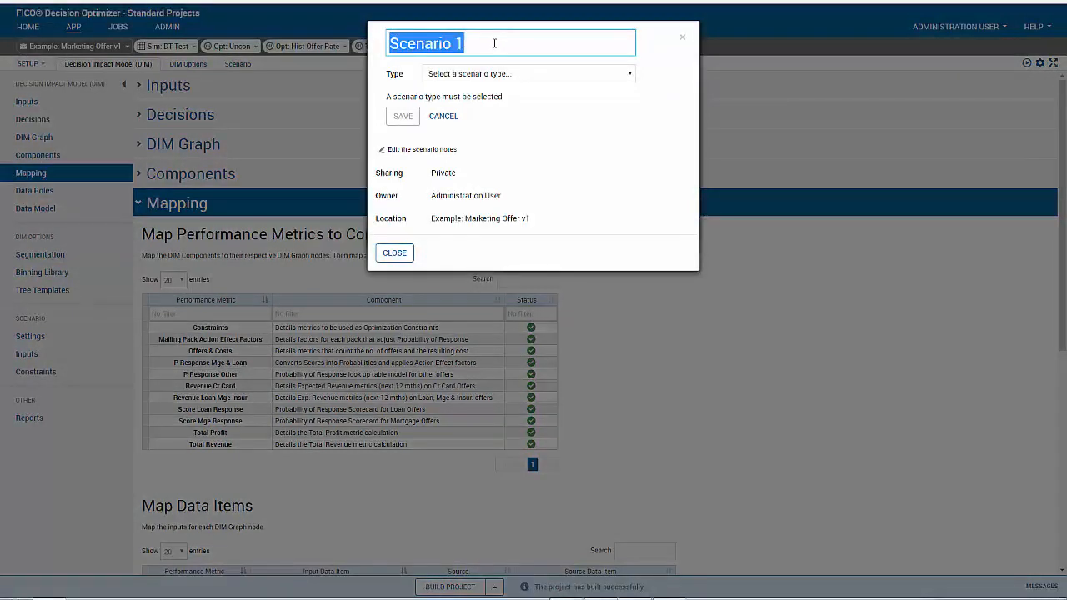
pyautogui.click(505, 75)
pyautogui.click(500, 99)
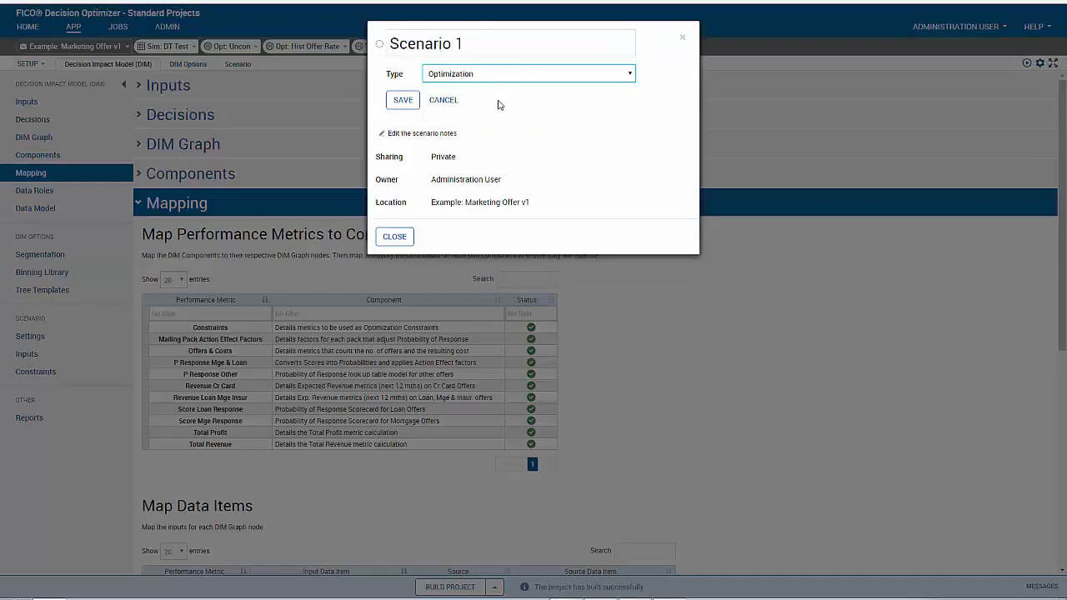
pyautogui.click(397, 102)
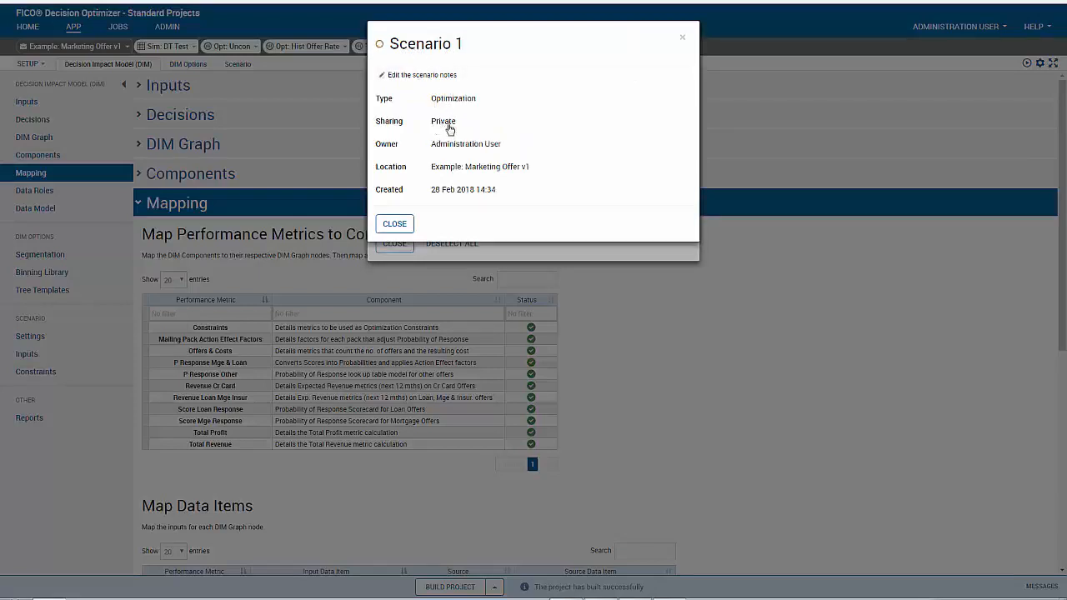
pyautogui.click(397, 224)
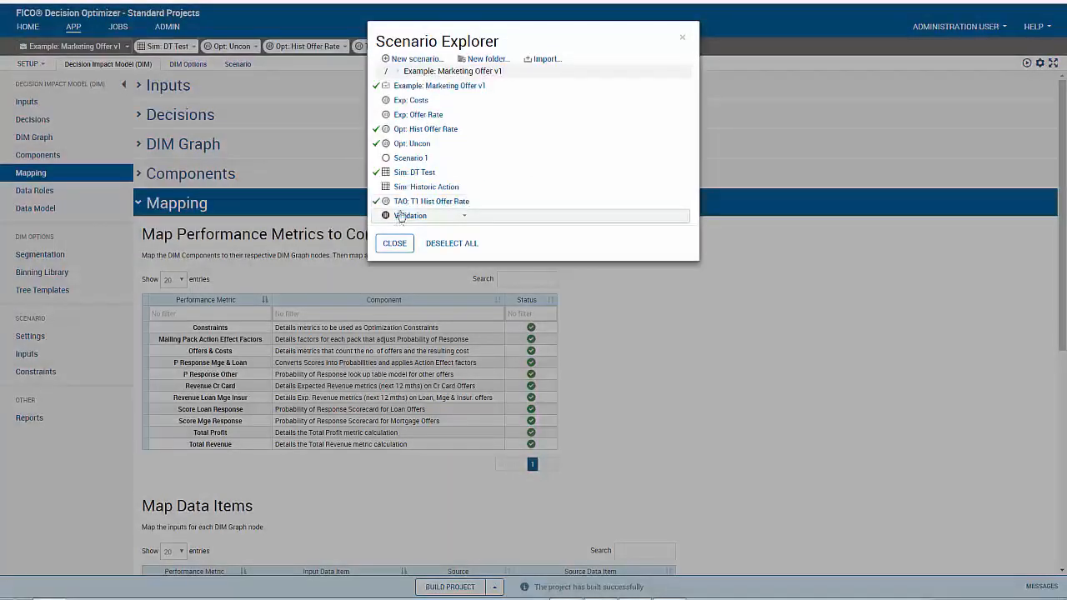
pyautogui.click(375, 159)
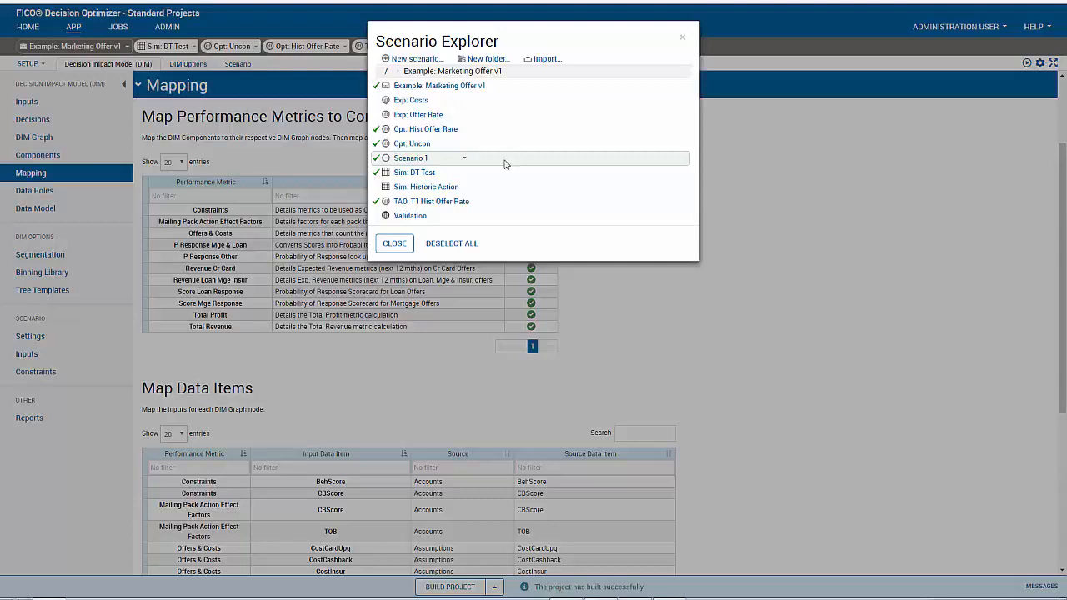
pyautogui.click(394, 243)
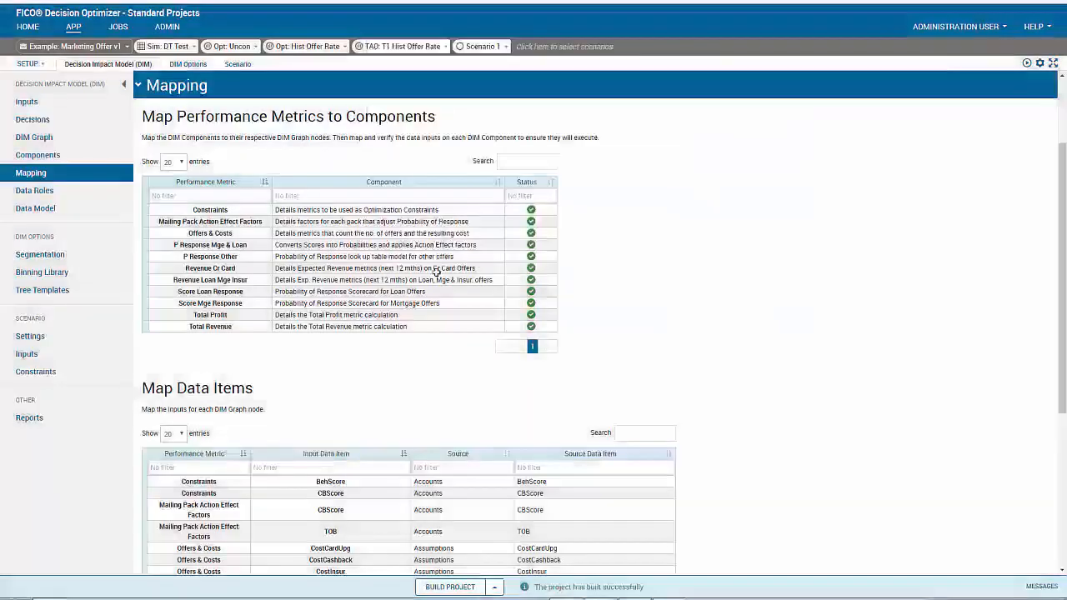
# Step: Show the scenario Settings page and move Opt: Uncon to the front of the shelf
pyautogui.click(34, 339)
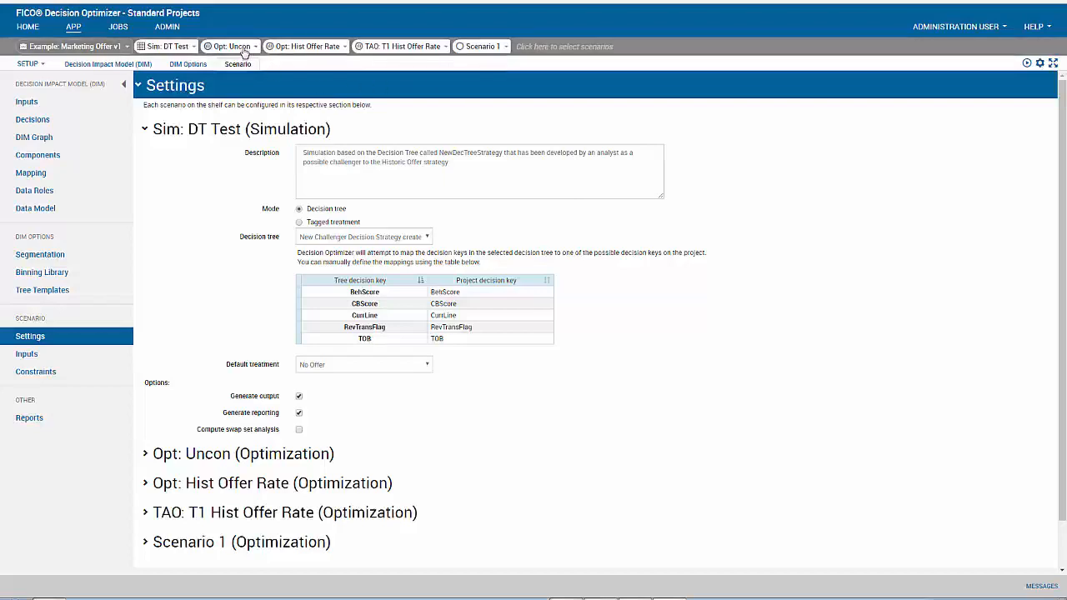
pyautogui.moveTo(244, 52); pyautogui.dragTo(173, 47)
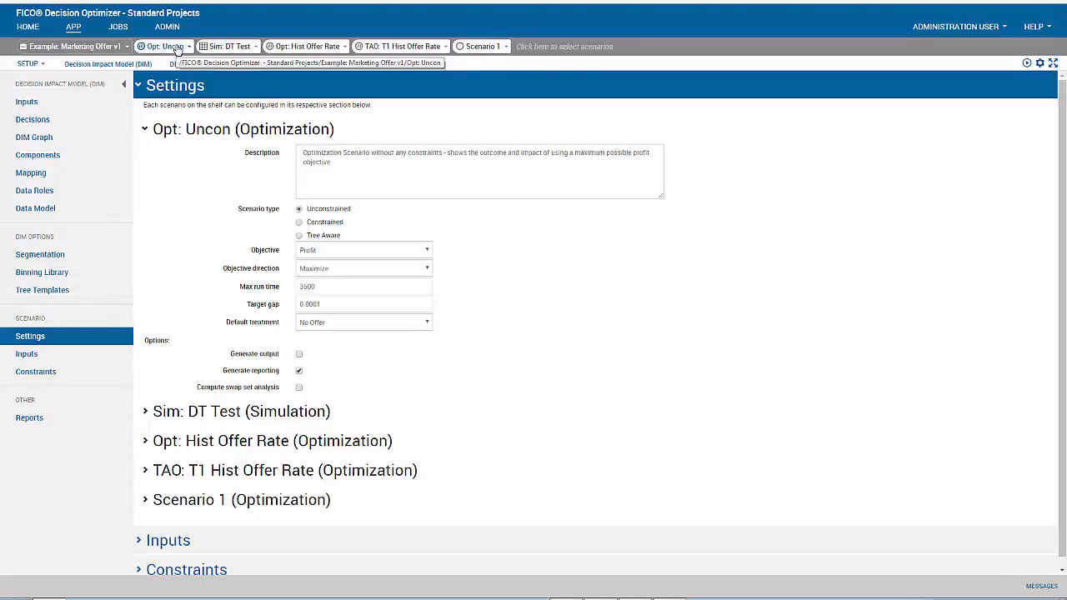
pyautogui.click(189, 48)
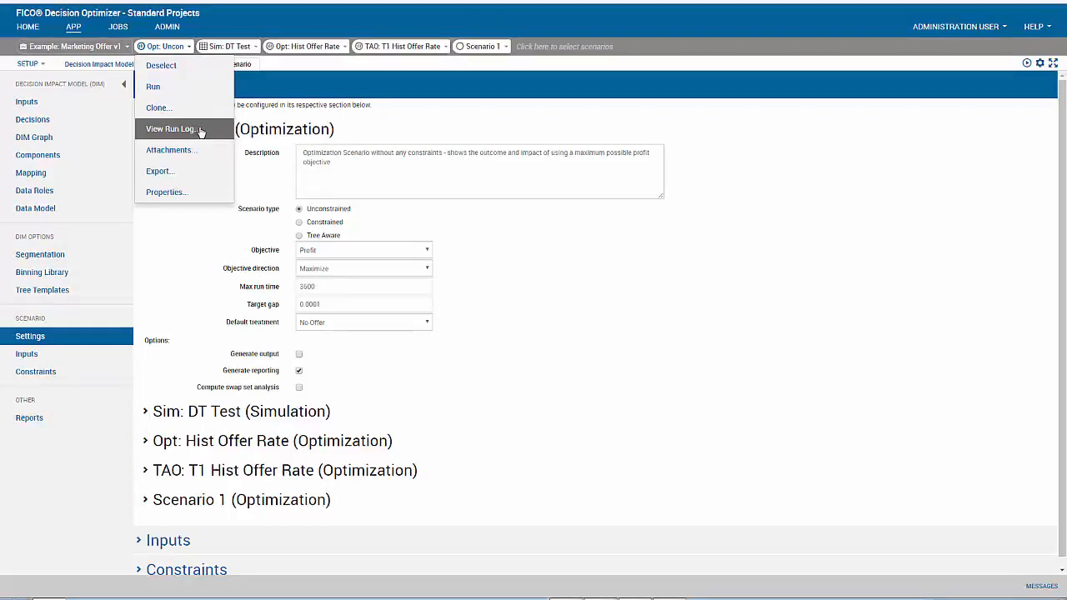
pyautogui.click(675, 341)
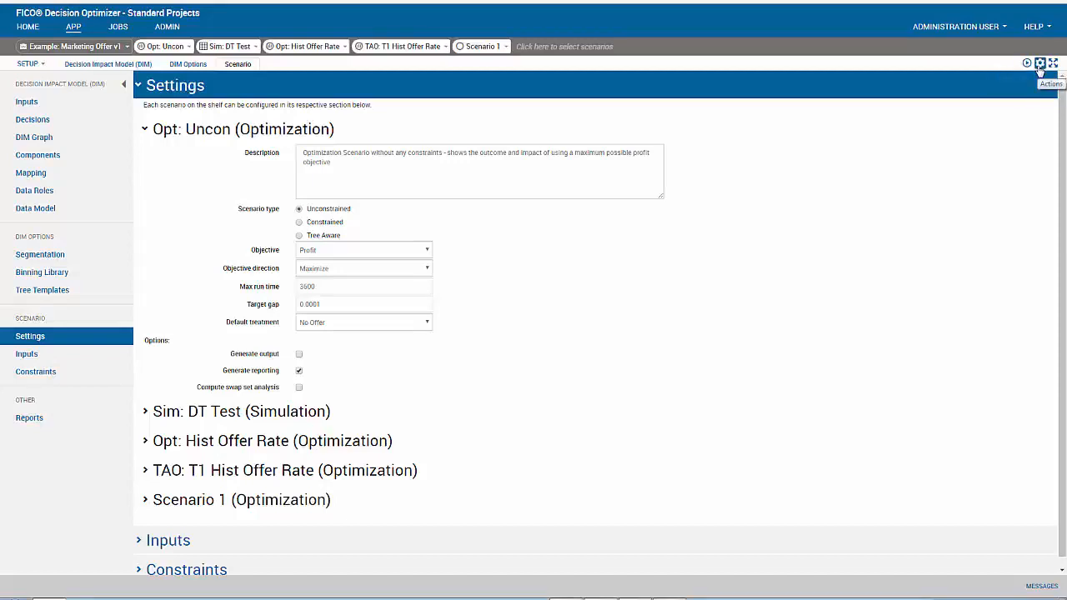
pyautogui.click(1039, 69)
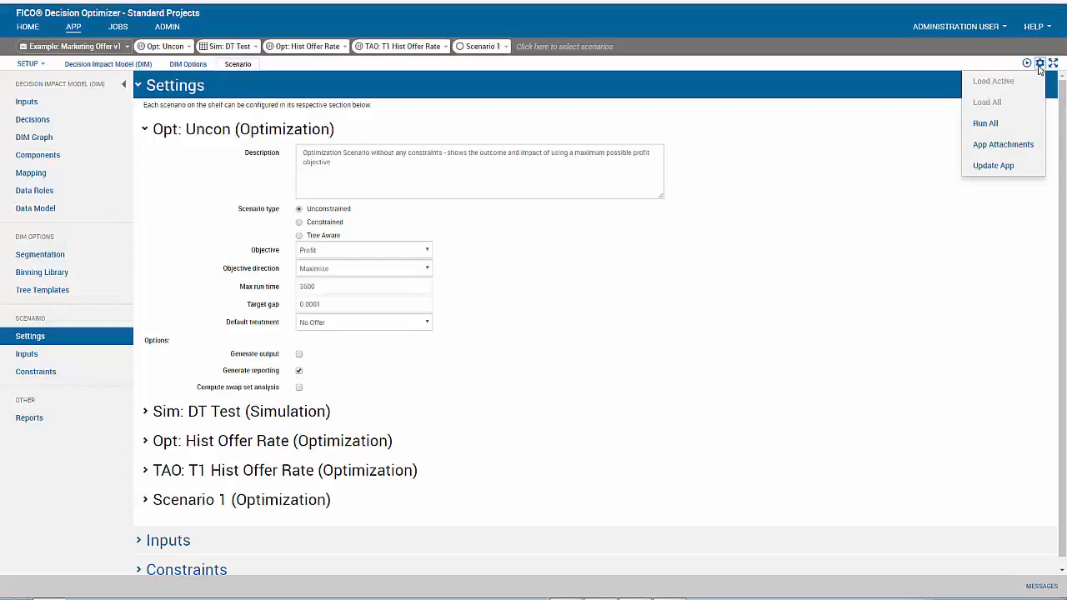
pyautogui.click(1040, 65)
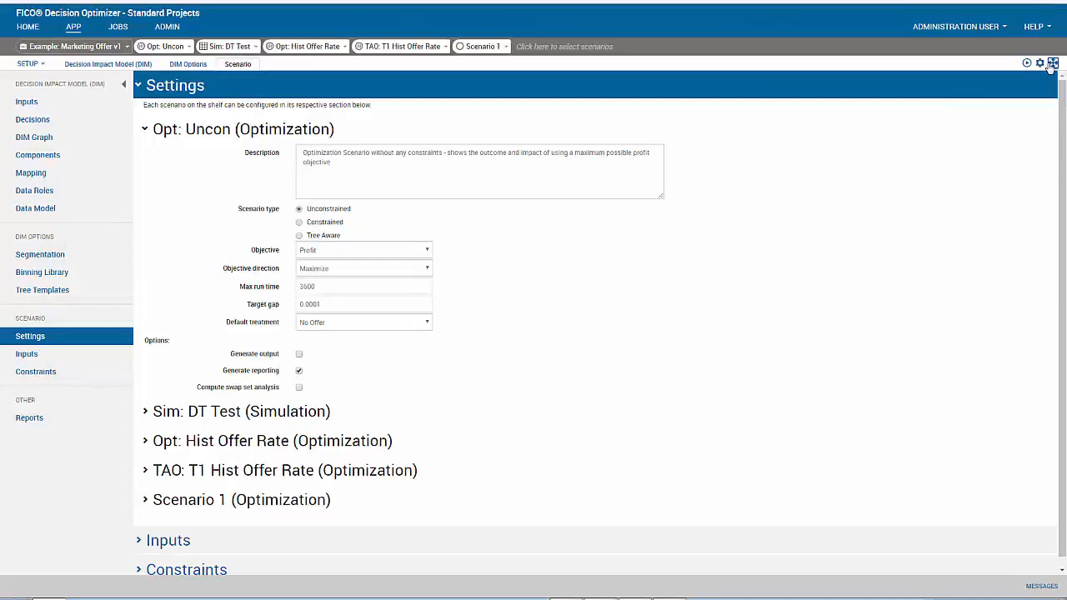
pyautogui.click(1052, 64)
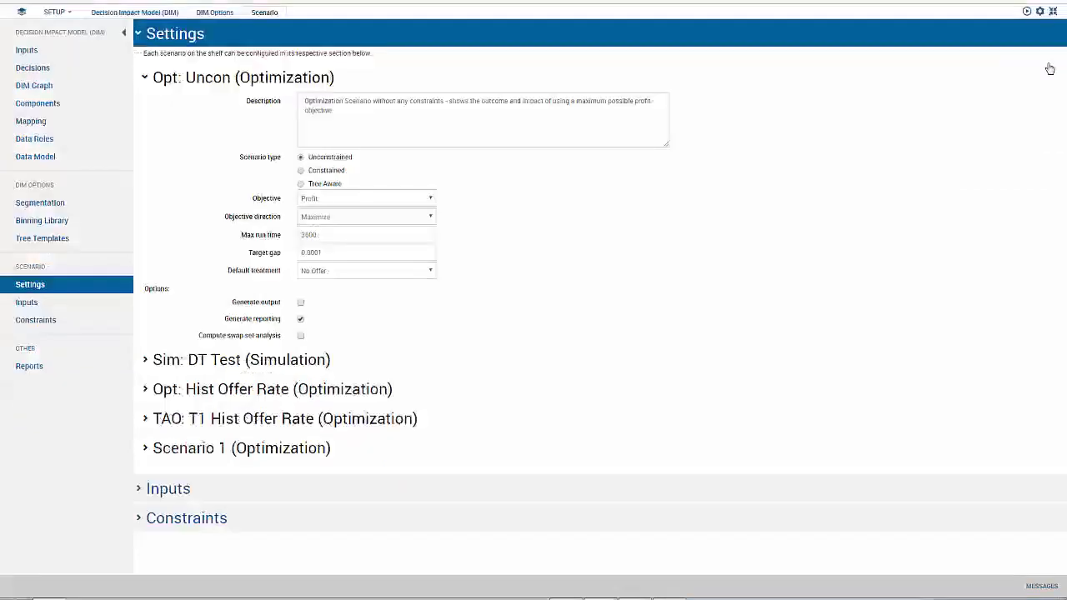
pyautogui.click(1052, 11)
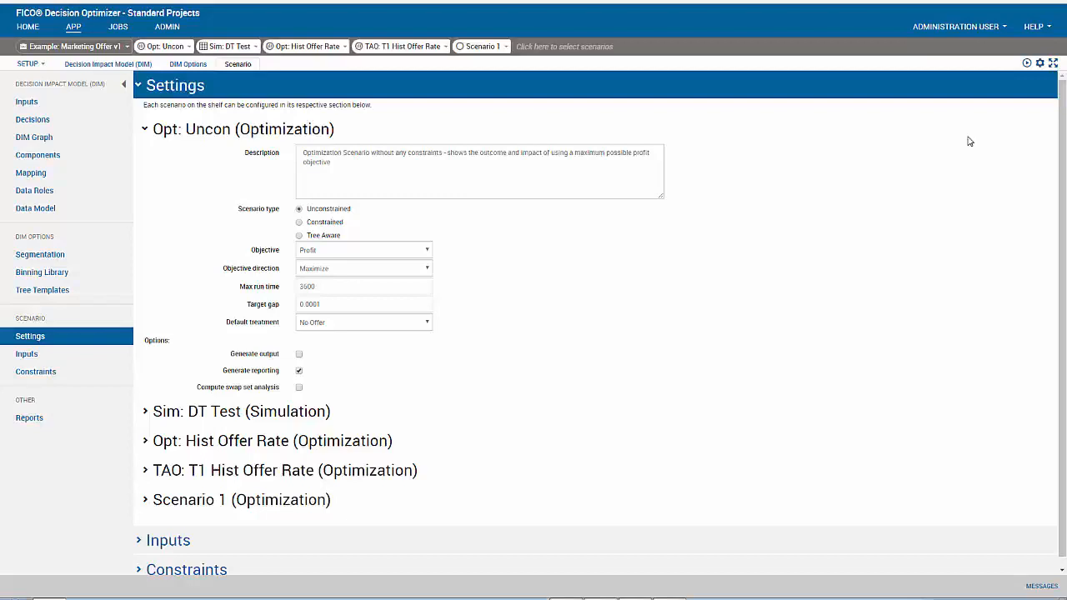
pyautogui.click(119, 29)
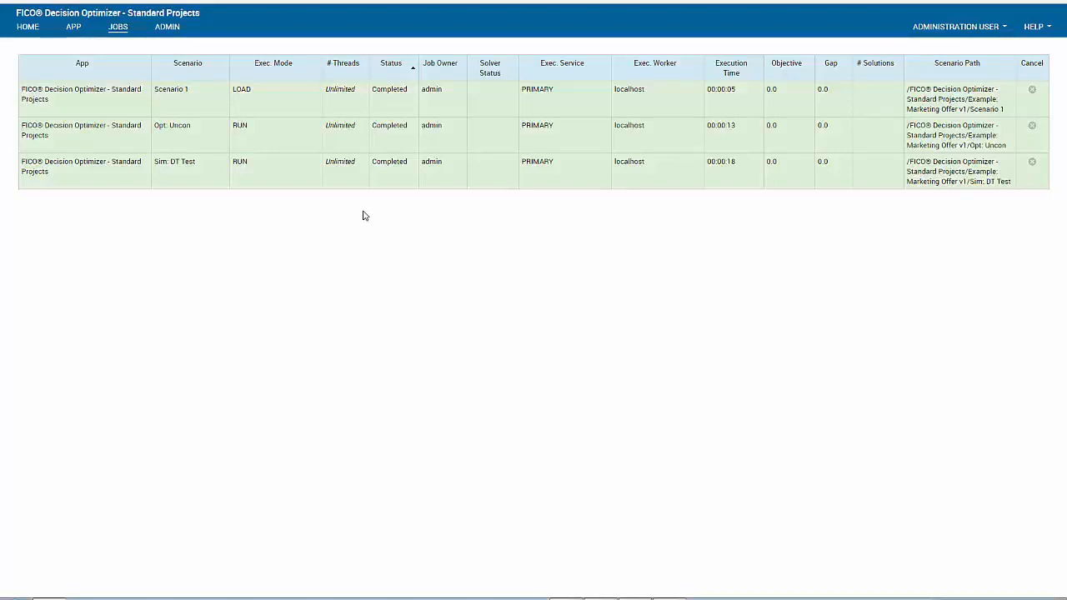
pyautogui.click(73, 26)
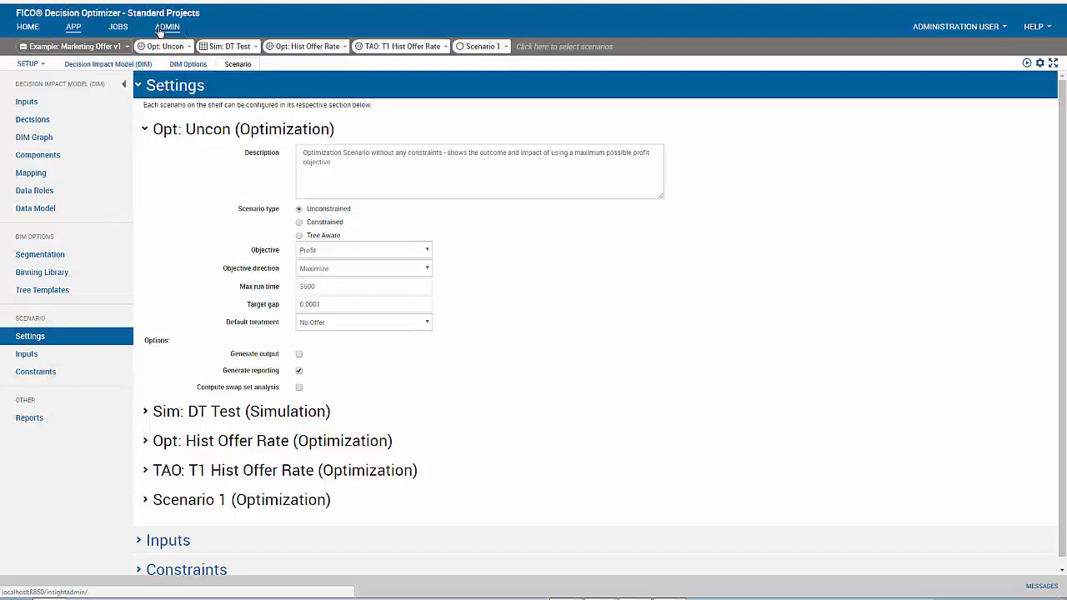
pyautogui.click(944, 30)
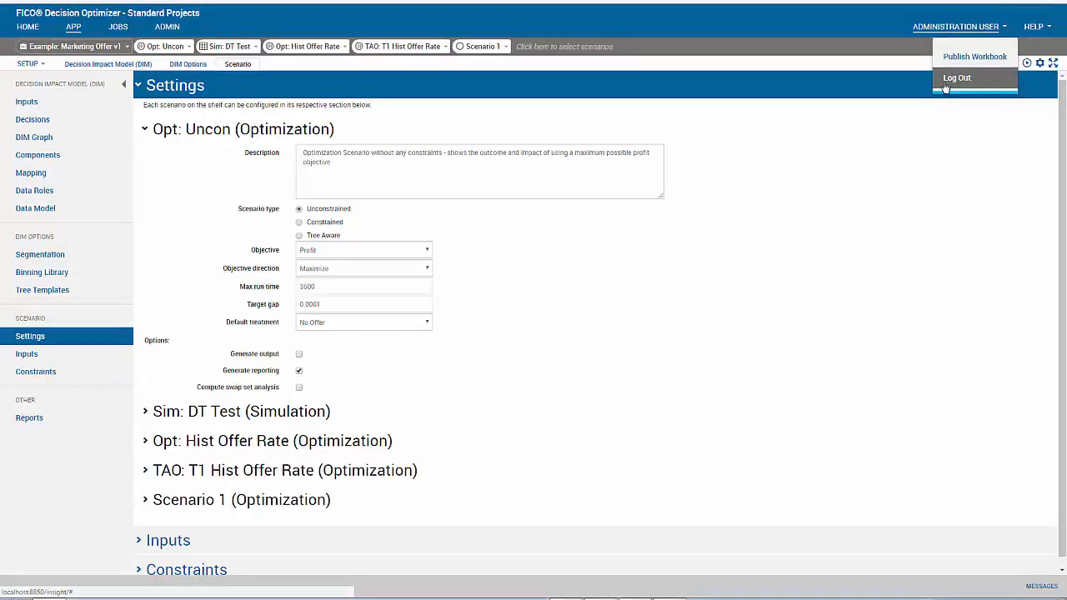
pyautogui.click(1042, 29)
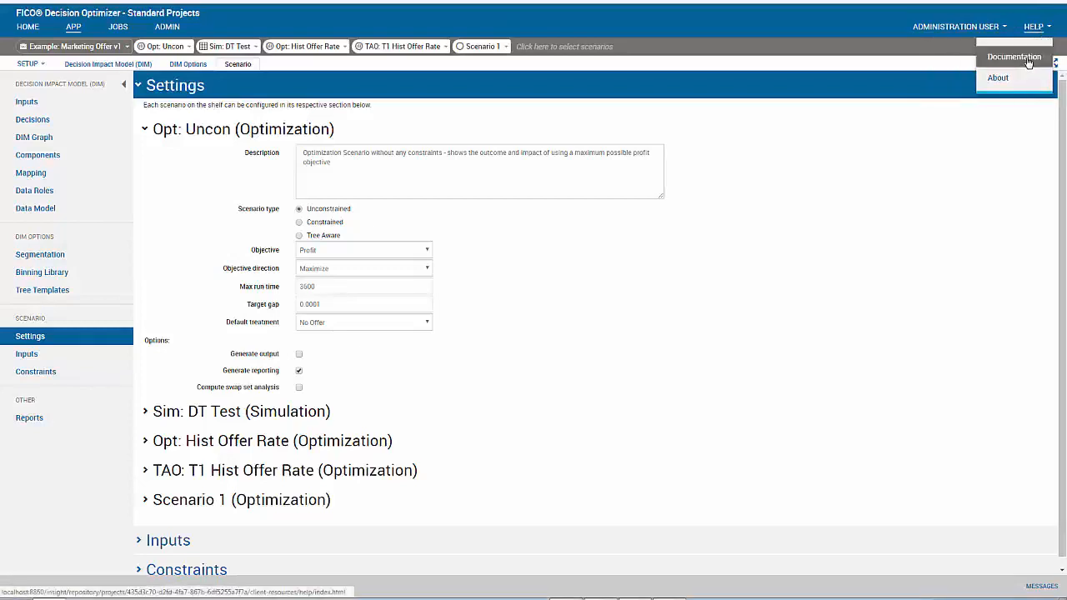